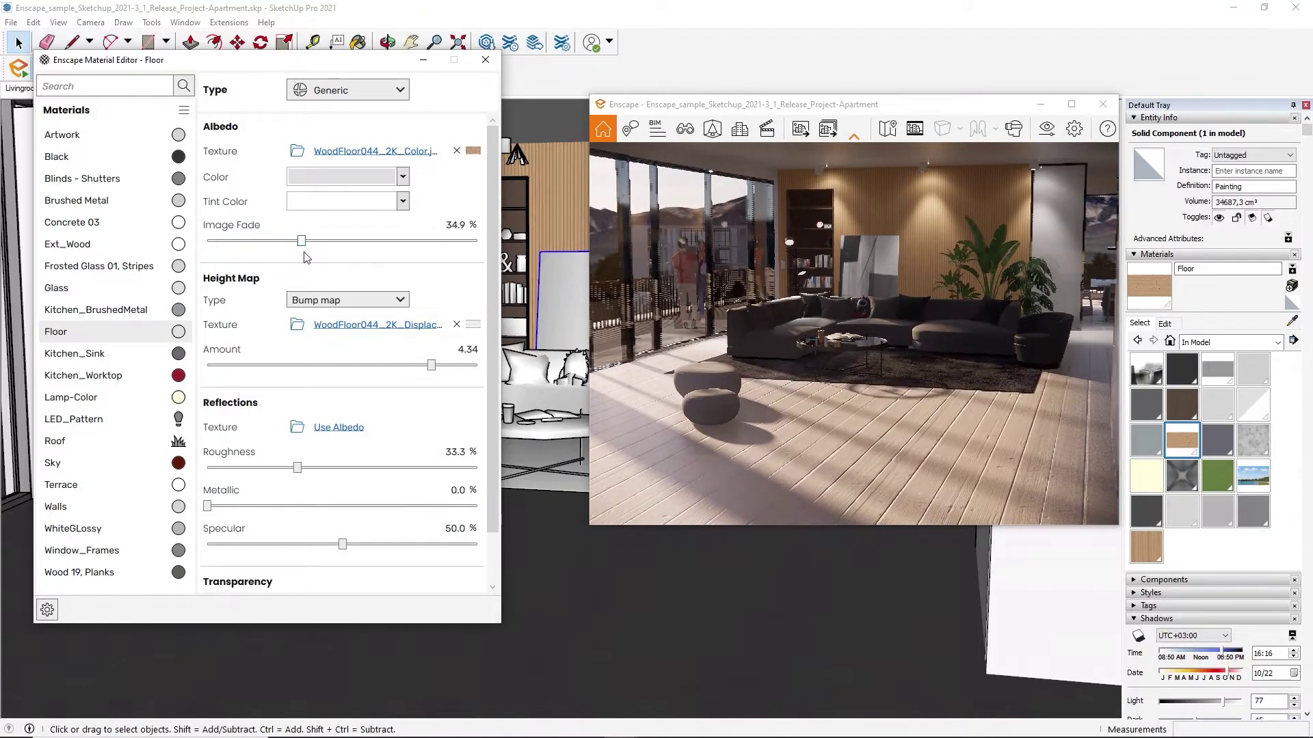
# Raise the Floor material's Albedo Image Fade from about 36% to about 78%.
pyautogui.moveTo(309, 255); pyautogui.dragTo(520, 253)
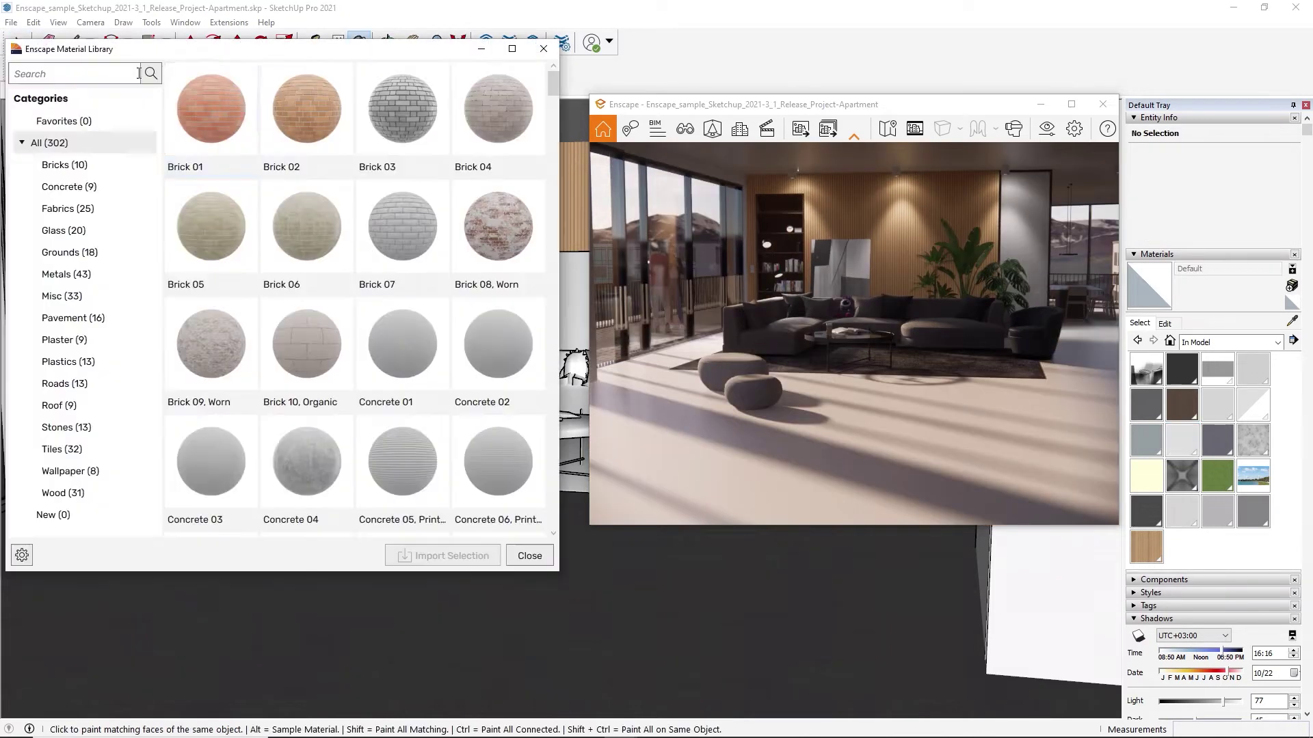
pyautogui.scroll(-3, 234, 227)
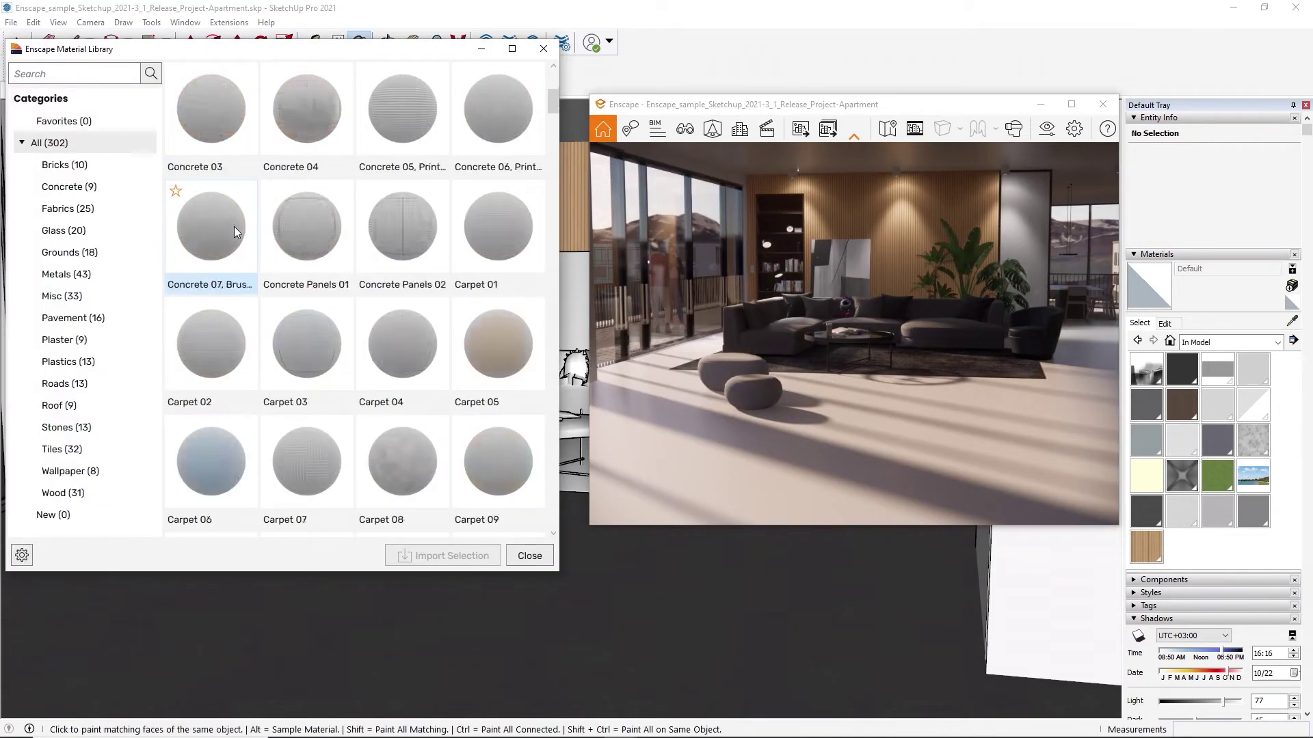
# Import Wood 08 (Double Basket Weave) from the library's Wood category, then close the library.
pyautogui.click(69, 494)
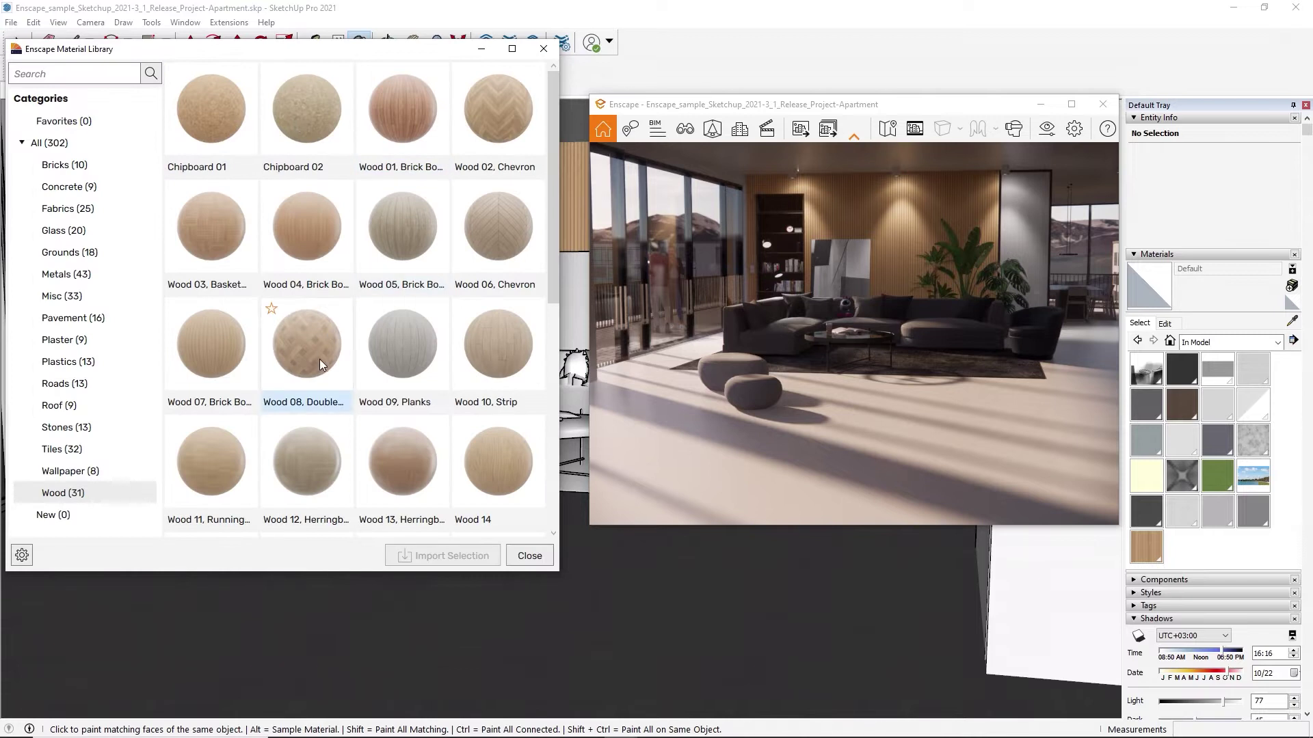
pyautogui.click(317, 358)
pyautogui.click(419, 559)
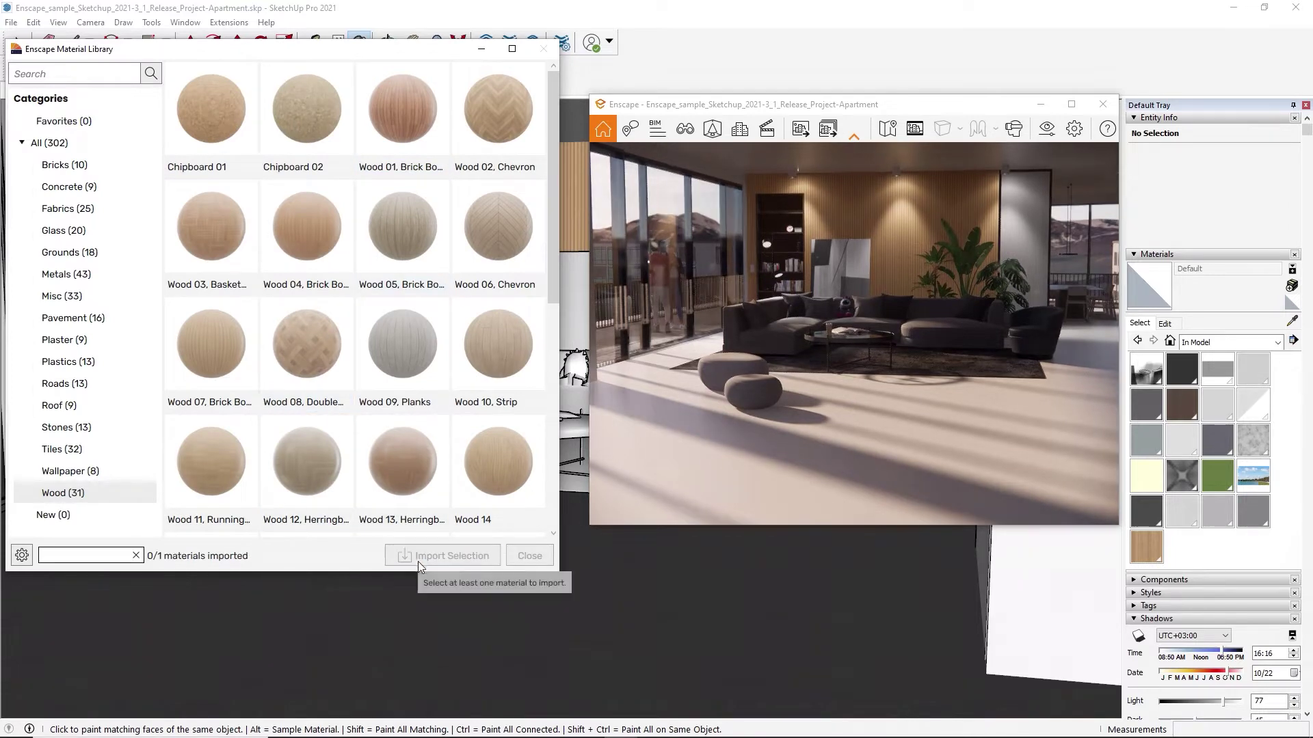
pyautogui.click(544, 48)
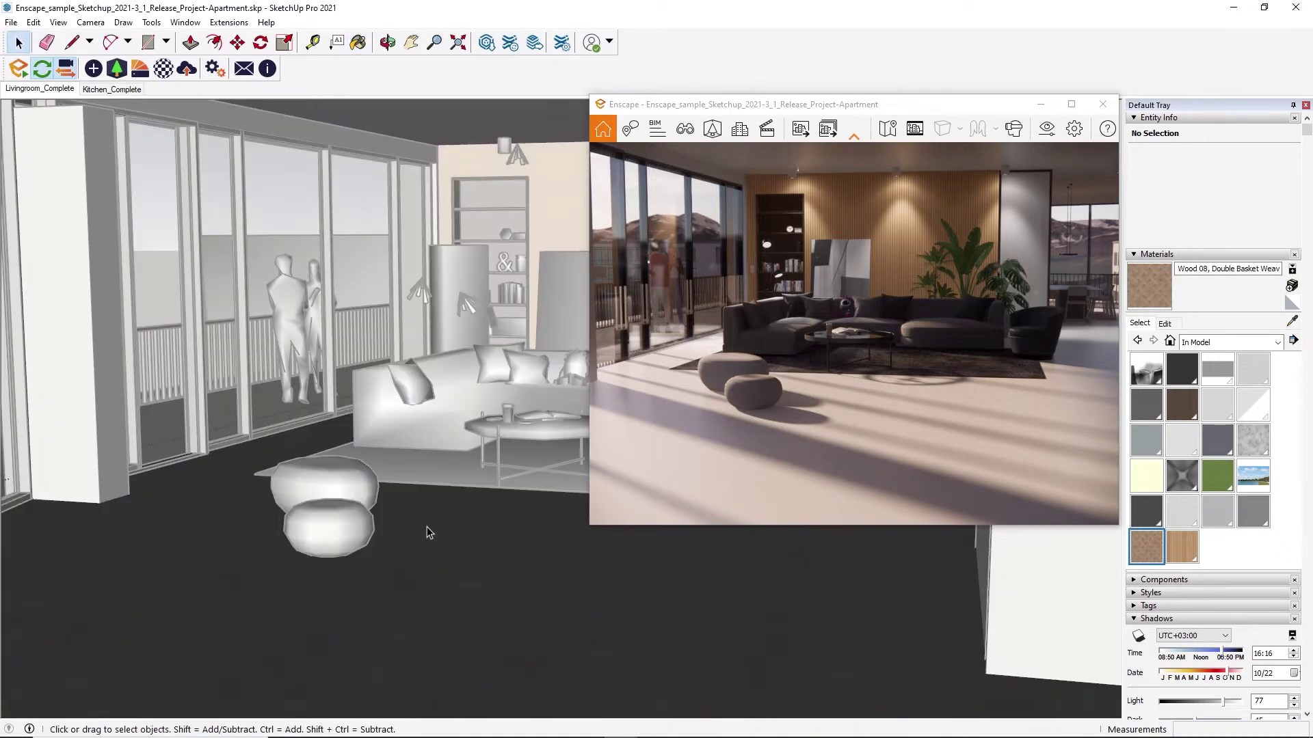
# Paint the living-room floor face with the Wood 08 parquet material.
pyautogui.click(754, 557)
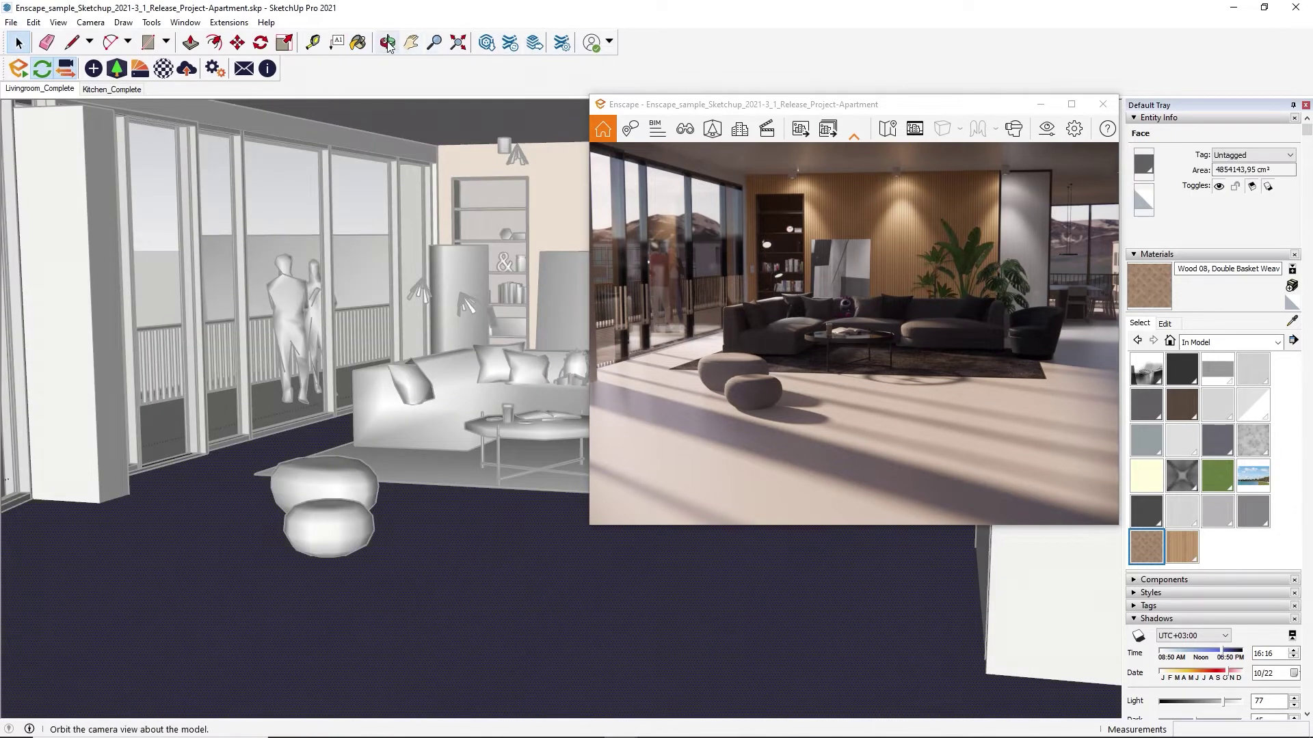
pyautogui.click(358, 41)
pyautogui.click(430, 570)
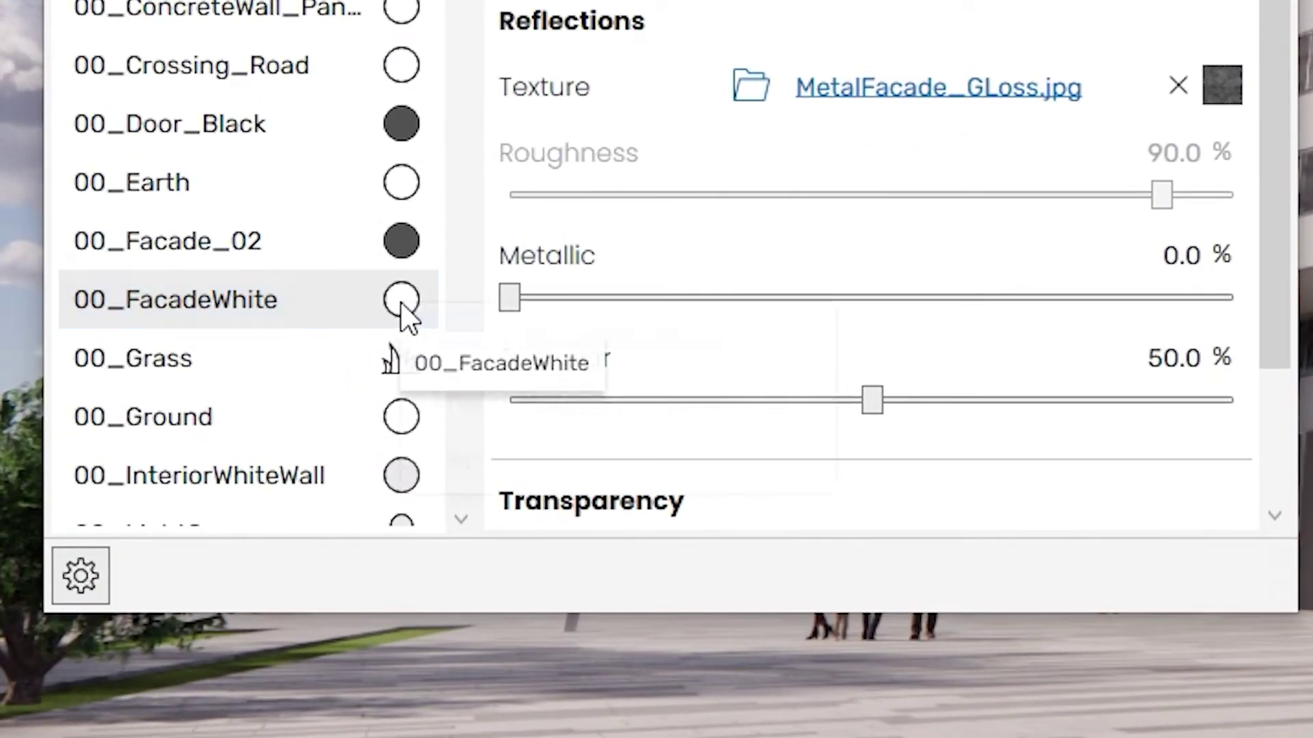
# Choose Replace with Enscape Material from the 00_FacadeWhite options.
pyautogui.click(401, 304)
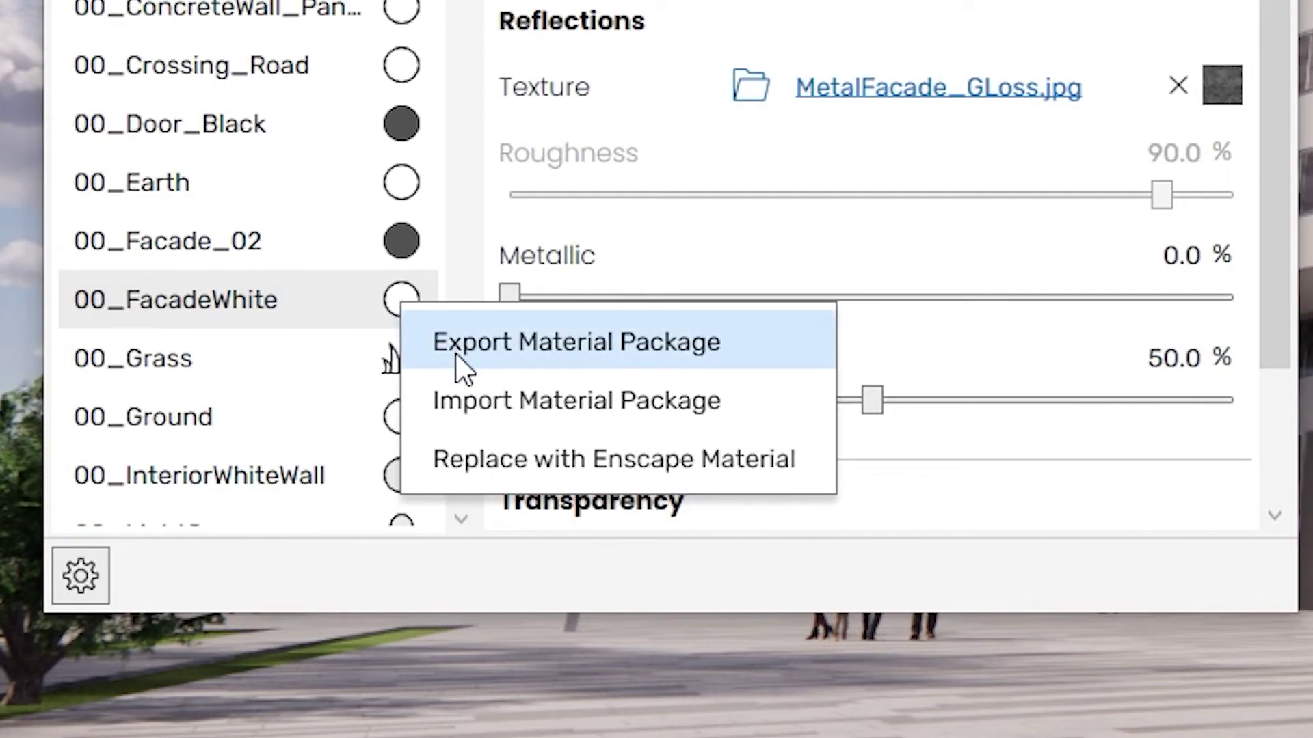
pyautogui.click(457, 476)
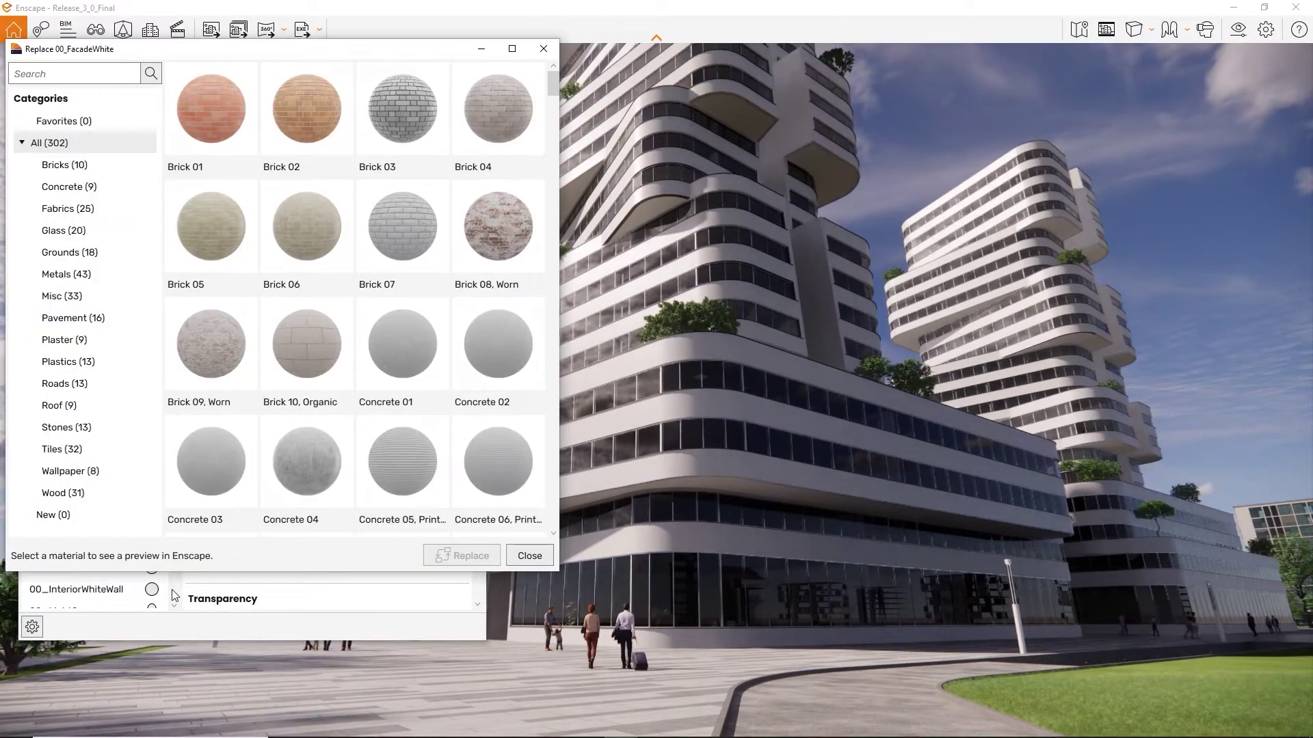
# Preview Concrete 01, Concrete 04, Tiles 08 and Tiles 22 on the facade, ending on Tiles 22.
pyautogui.click(70, 187)
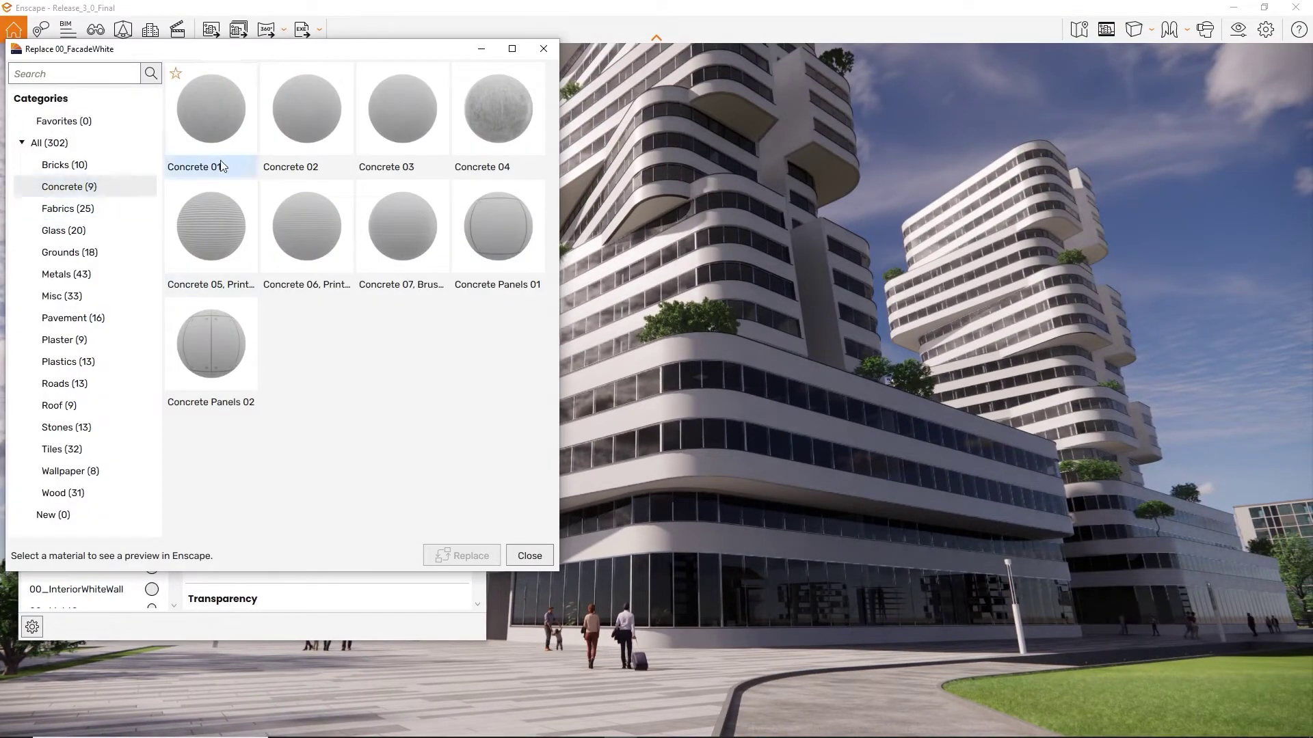
pyautogui.click(224, 146)
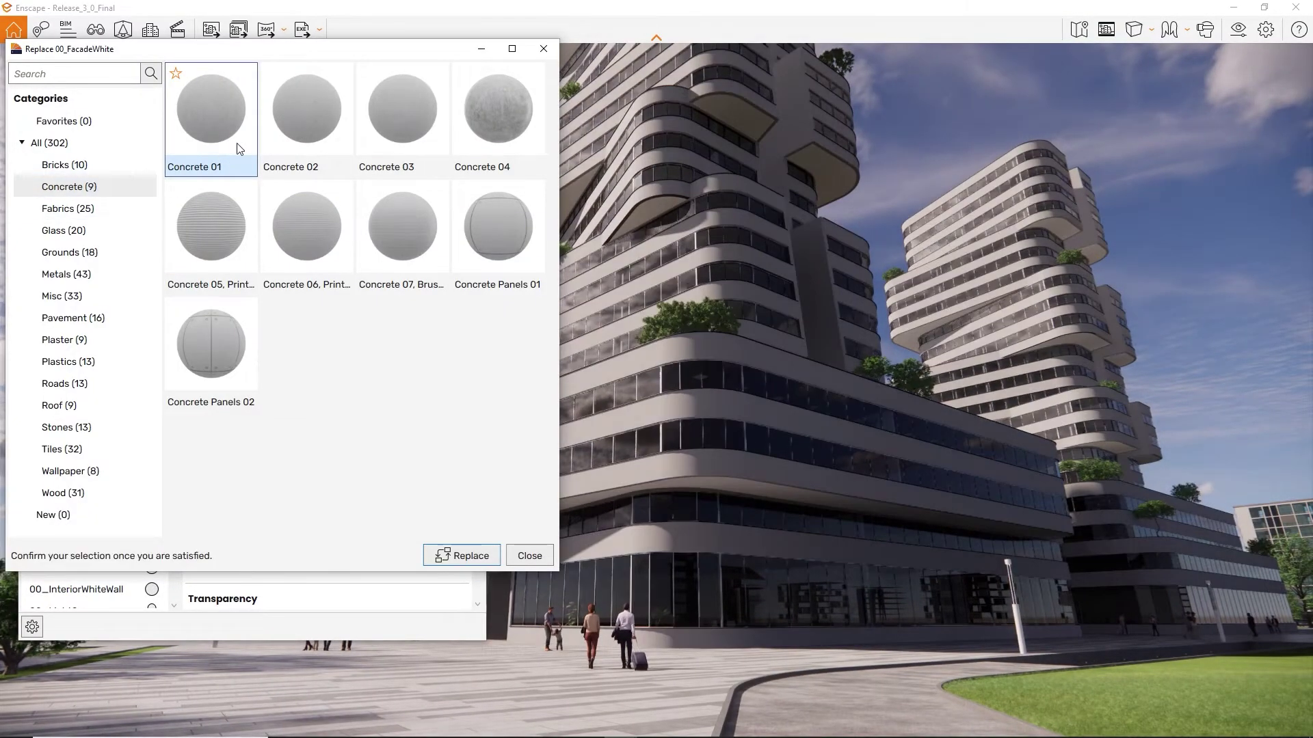
pyautogui.click(478, 126)
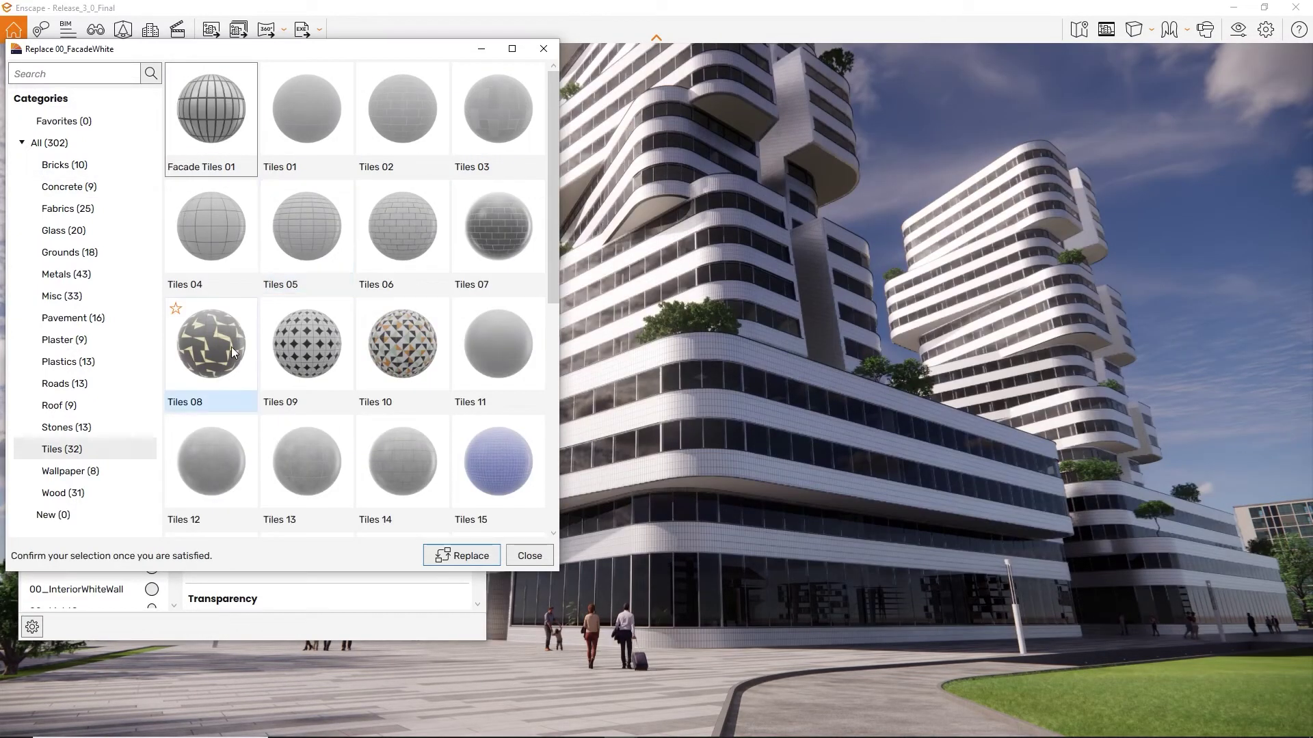
pyautogui.click(231, 347)
pyautogui.scroll(-2, 249, 377)
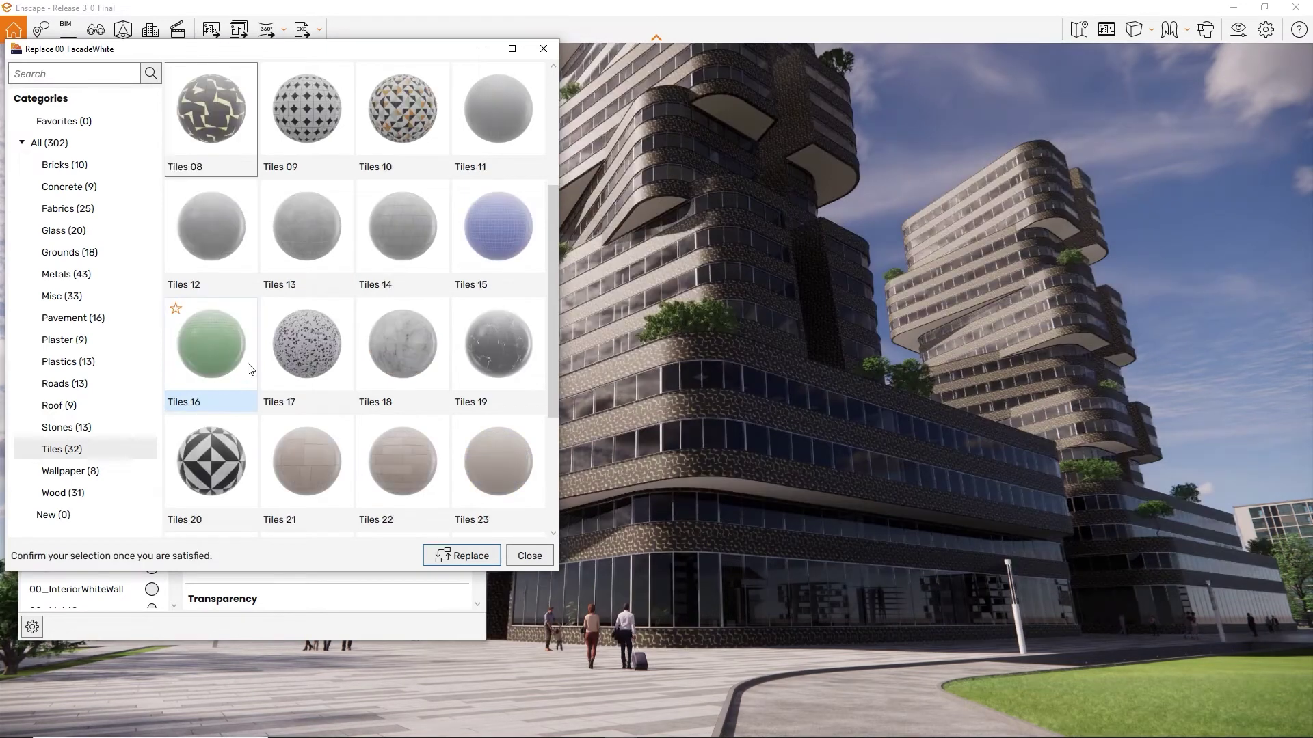
pyautogui.click(384, 469)
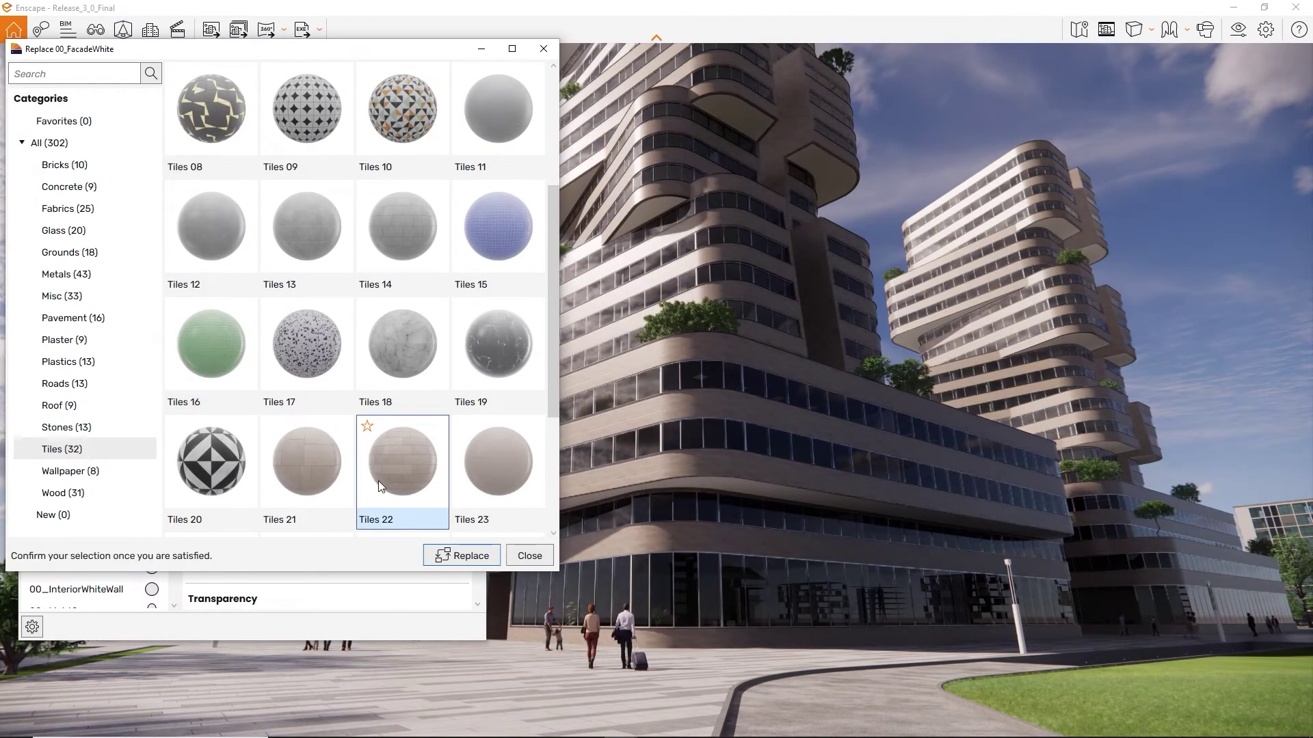
# Confirm Tiles 22 as 00_FacadeWhite's replacement and close the Material Editor.
pyautogui.click(442, 559)
pyautogui.click(471, 78)
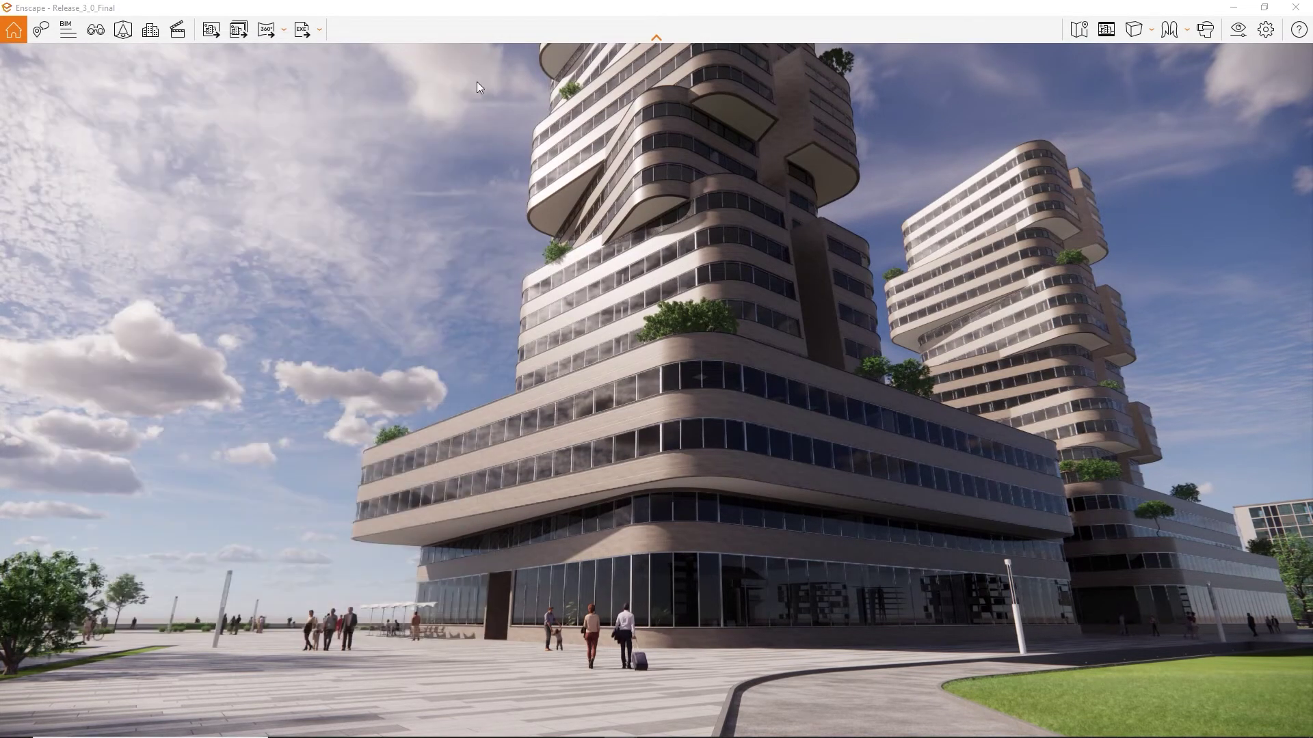